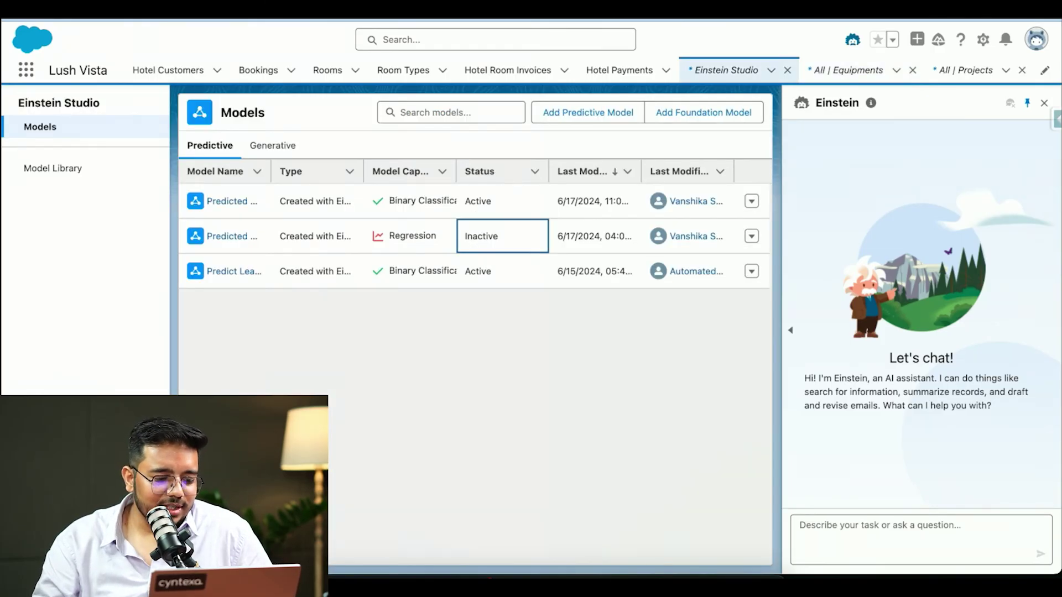
# - Close the Einstein chat panel and begin adding a new foundation model
pyautogui.click(516, 138)
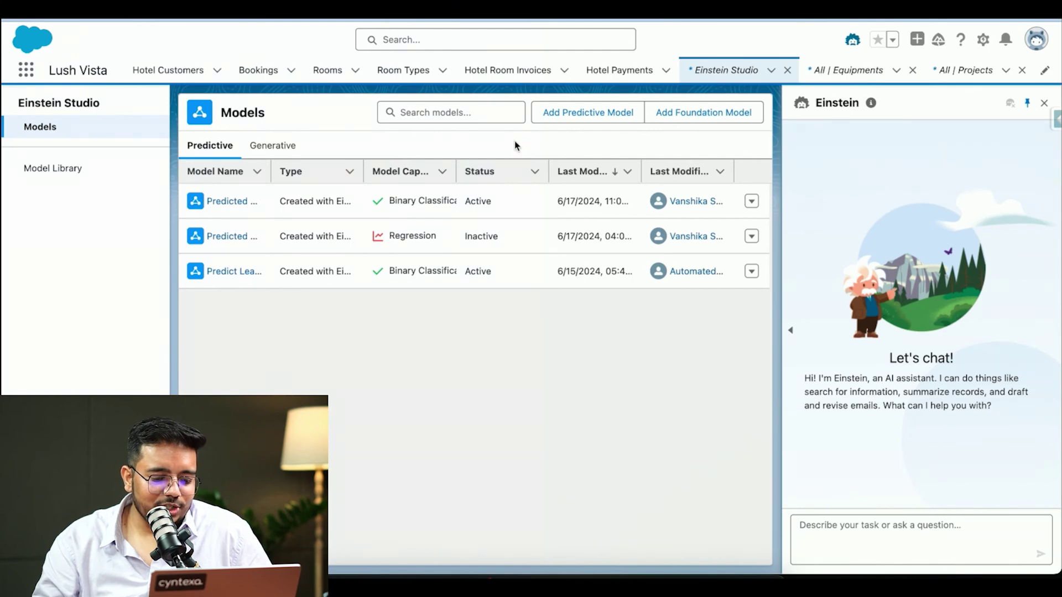
pyautogui.click(1046, 103)
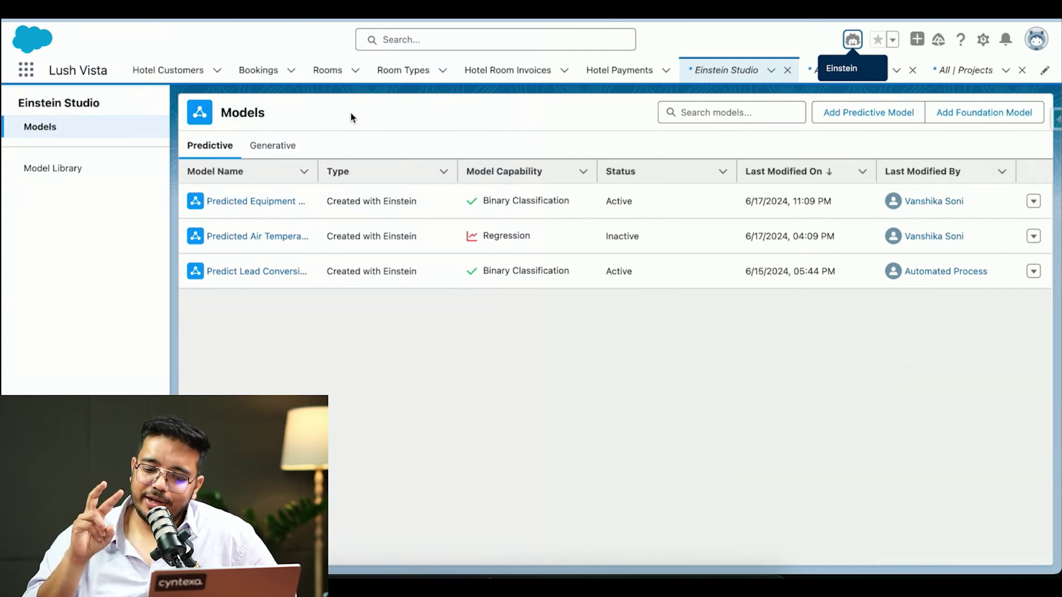
pyautogui.click(1022, 113)
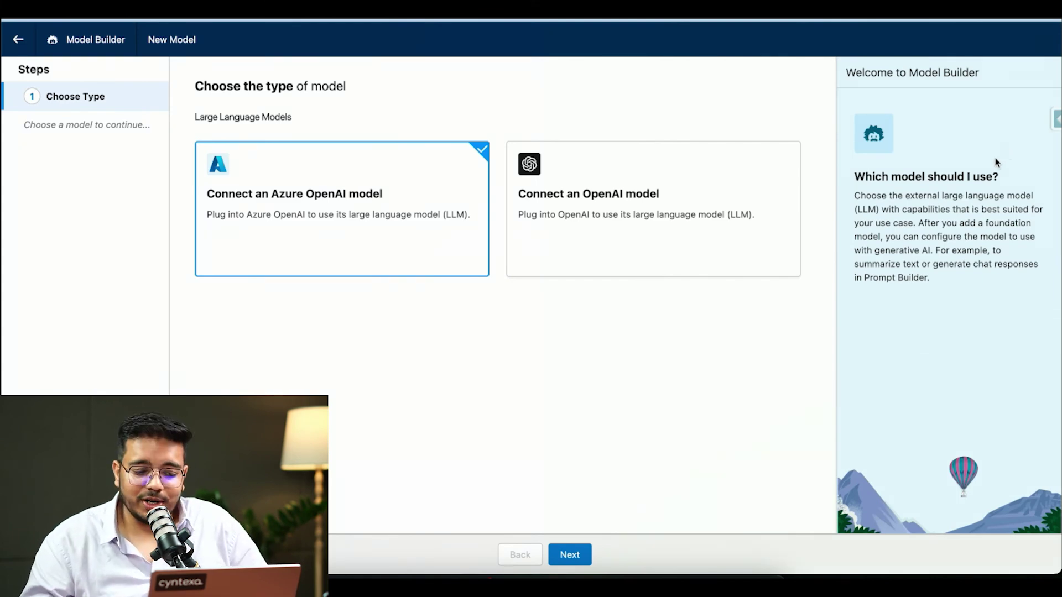
# - Choose Connect an OpenAI model and look over its Name and API key fields
pyautogui.click(621, 217)
pyautogui.click(577, 554)
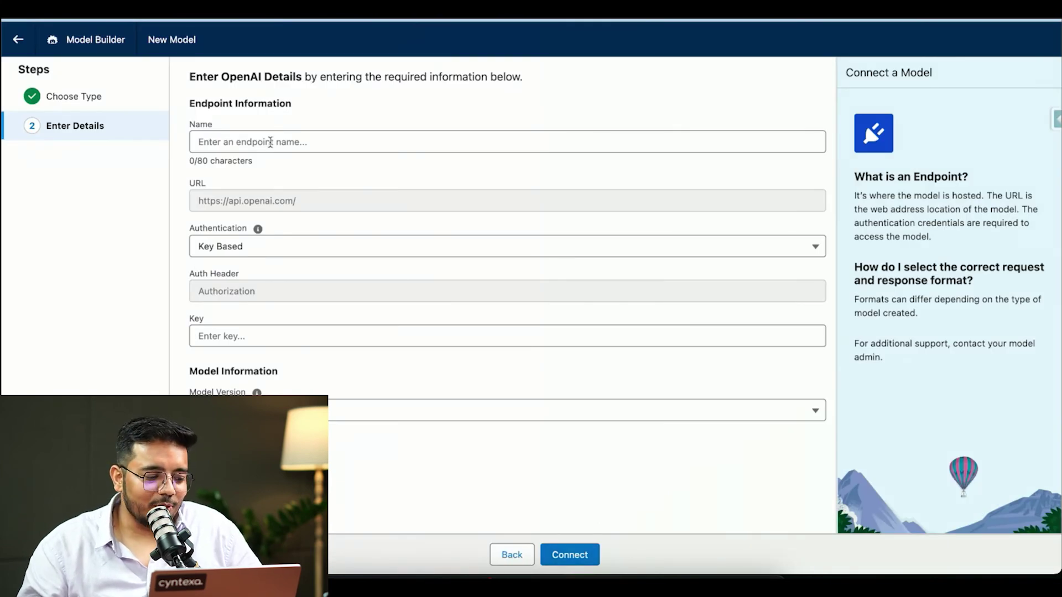
pyautogui.click(270, 142)
pyautogui.click(239, 341)
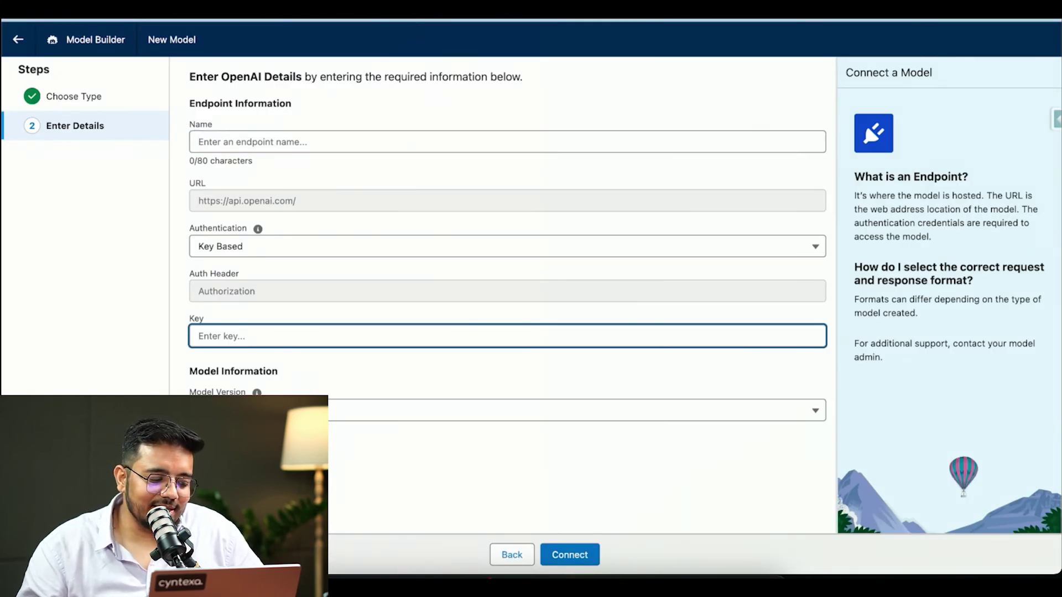
pyautogui.scroll(-1, 344, 493)
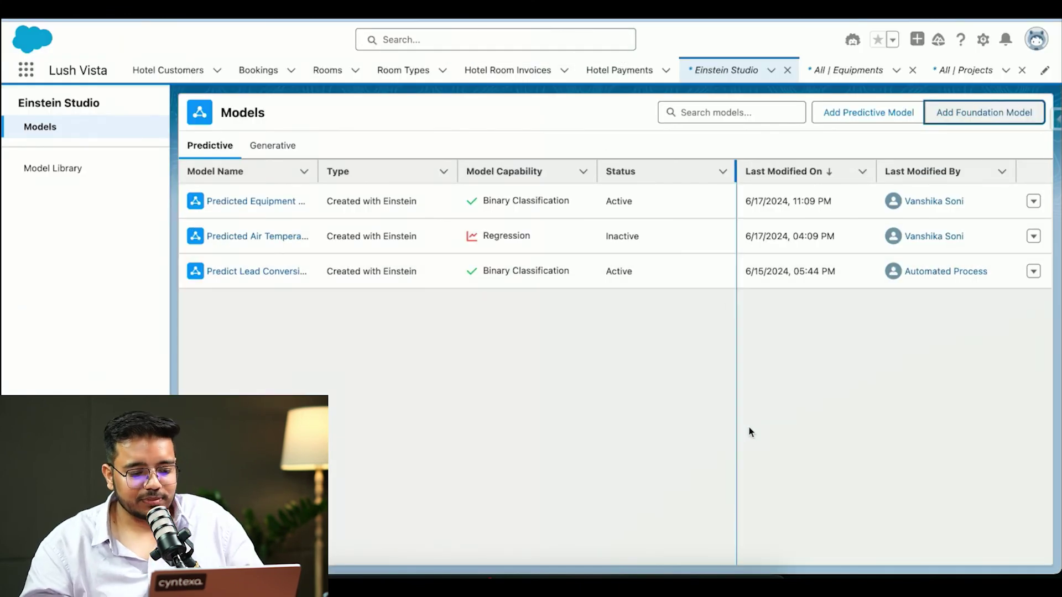
# - Start a new predictive model and discard the abandoned OpenAI connection page
pyautogui.click(838, 121)
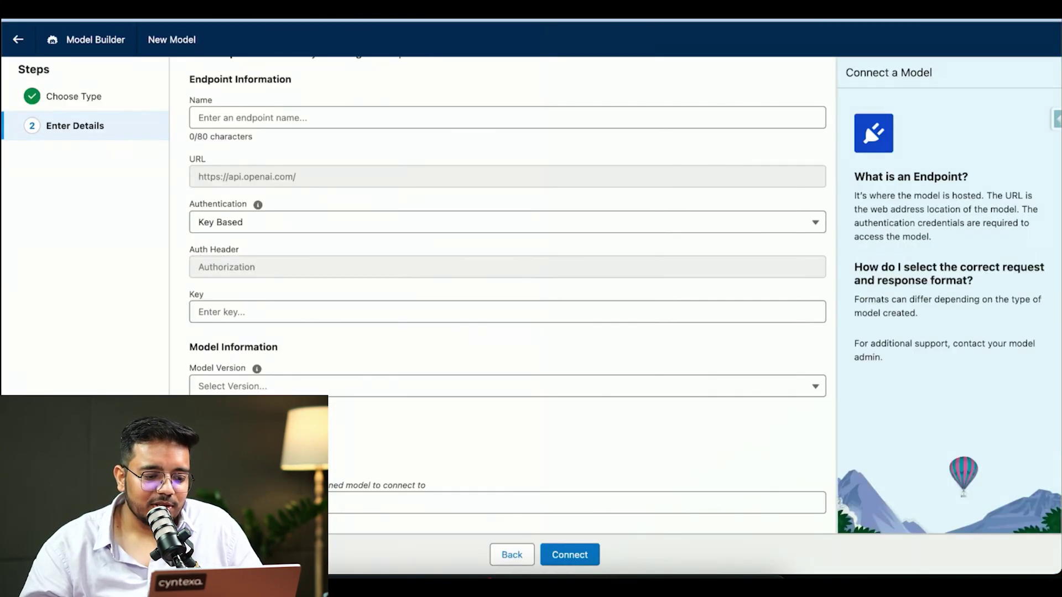
pyautogui.press('super+w')
pyautogui.click(565, 213)
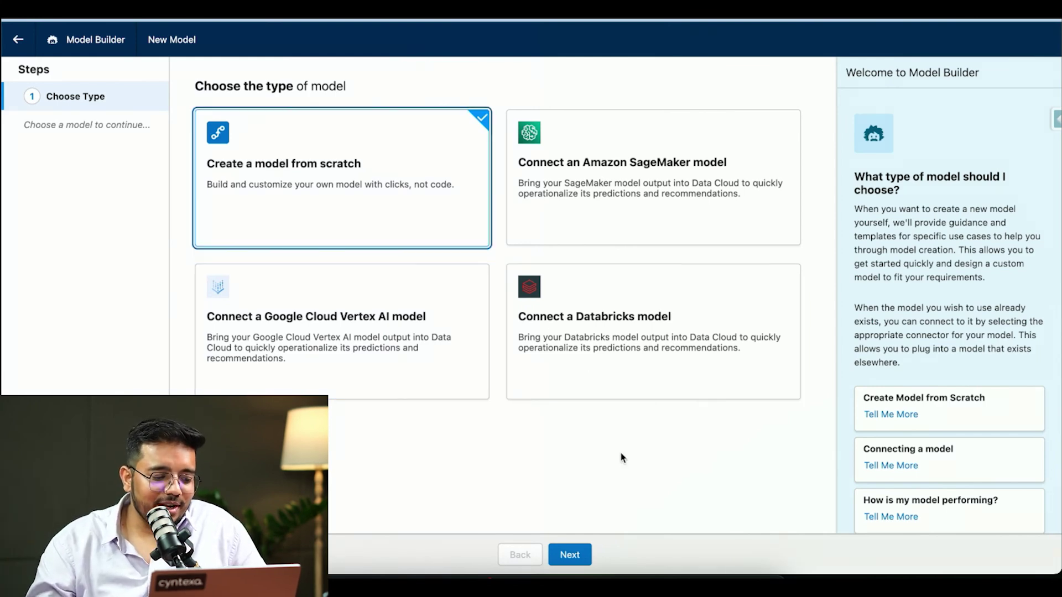
# - Continue with a from-scratch model and pick NewEquipments as its data model object
pyautogui.click(575, 554)
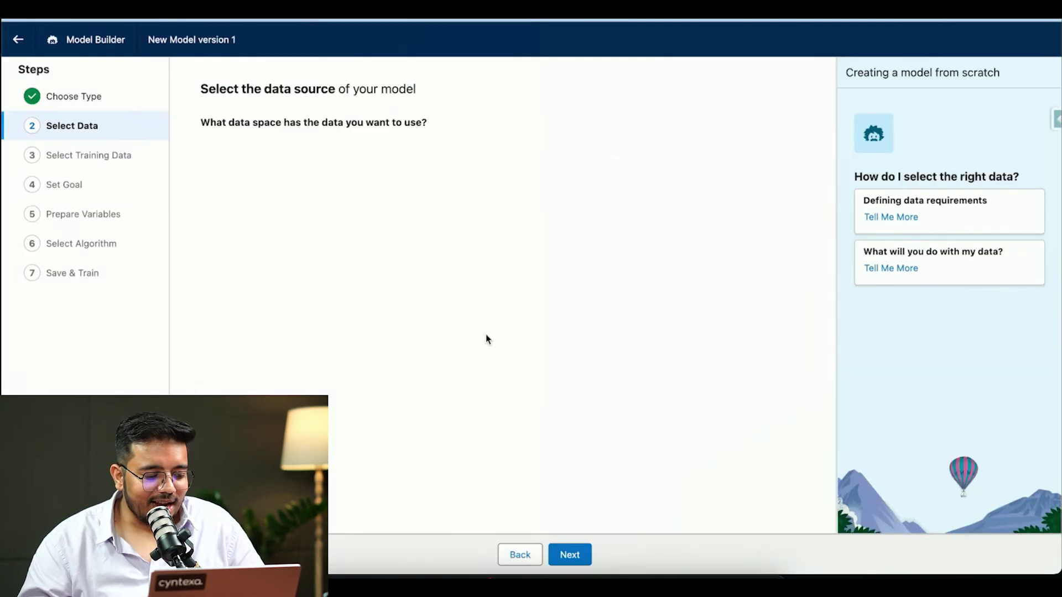
pyautogui.click(321, 224)
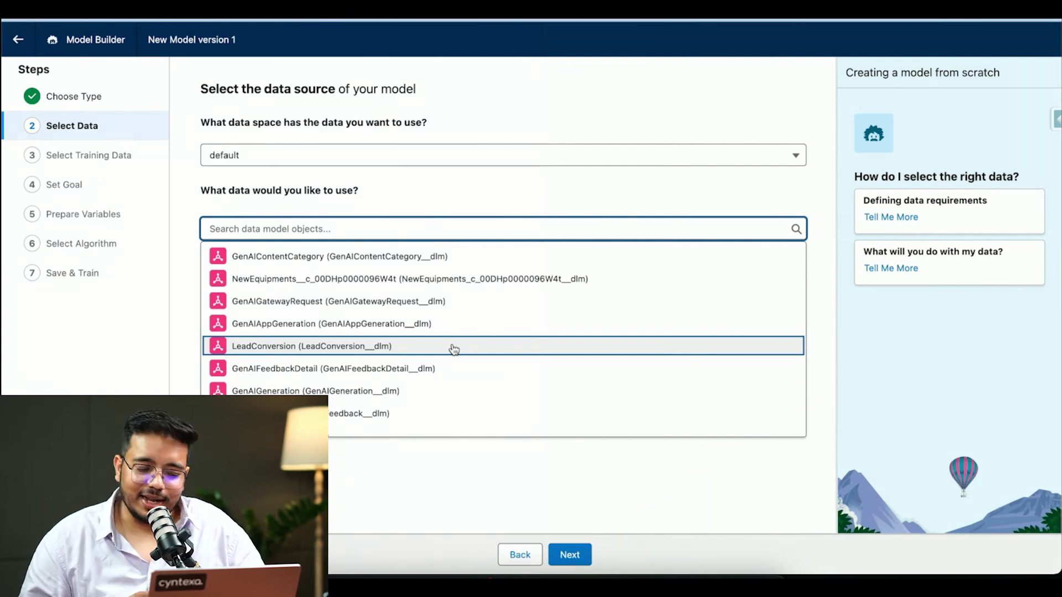
pyautogui.scroll(-3, 388, 342)
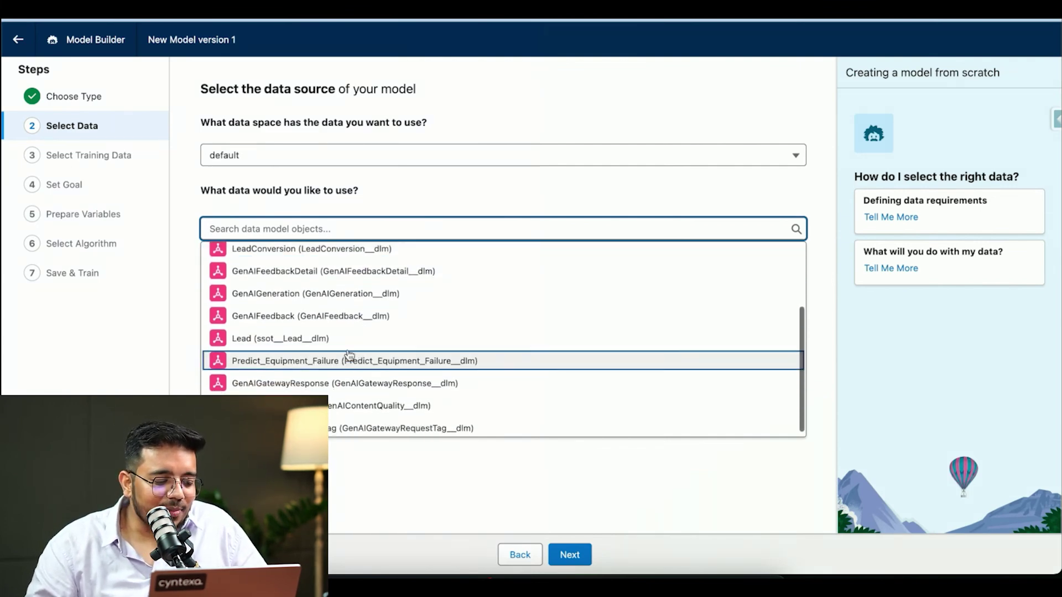
pyautogui.scroll(3, 346, 341)
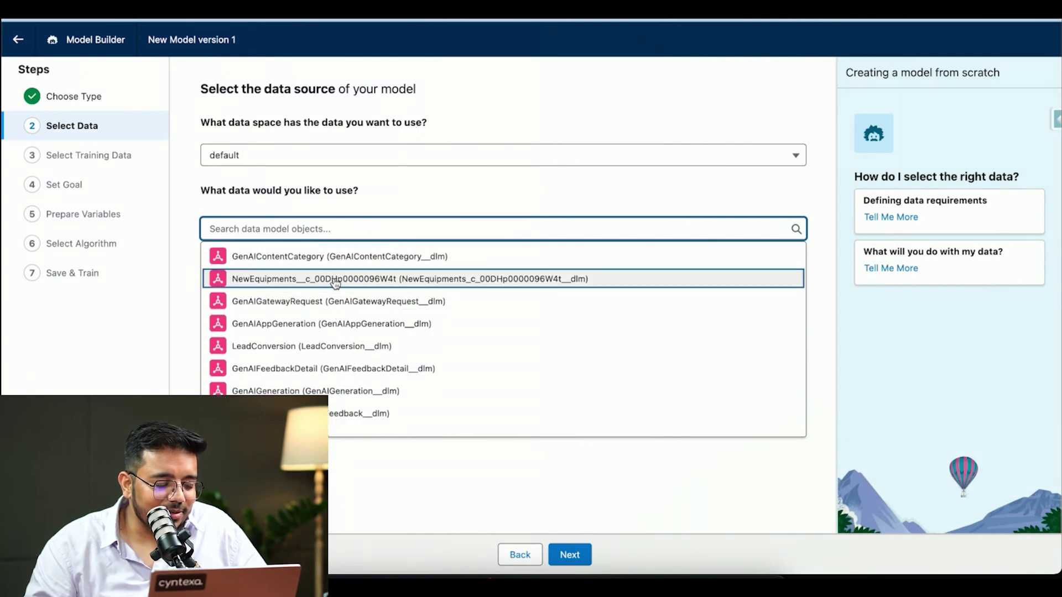
pyautogui.click(336, 280)
# - Keep All Records for training, set Target as the predicted field, then close the tab
pyautogui.click(570, 555)
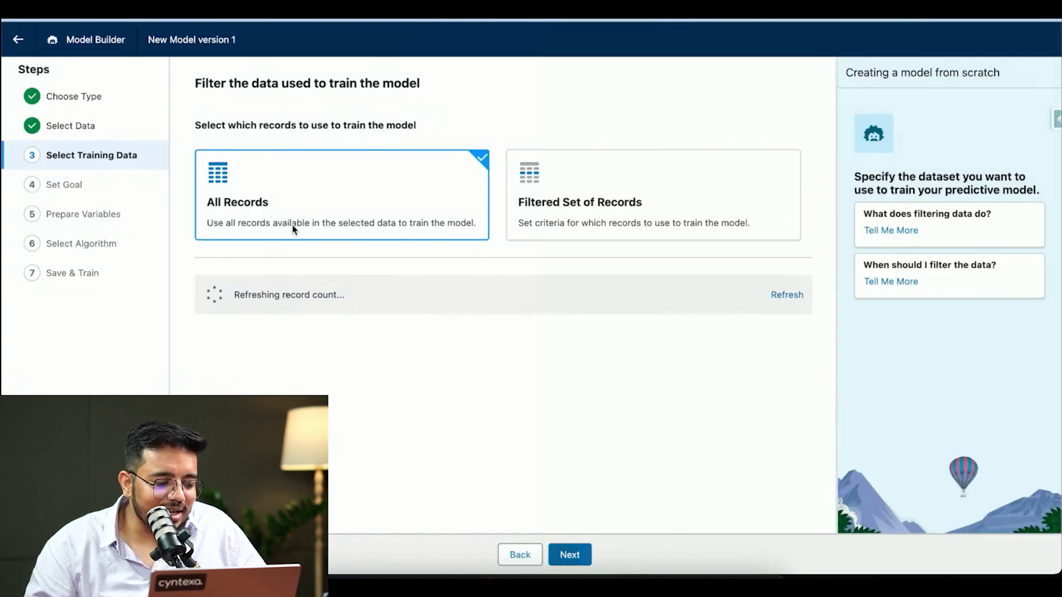
pyautogui.click(560, 554)
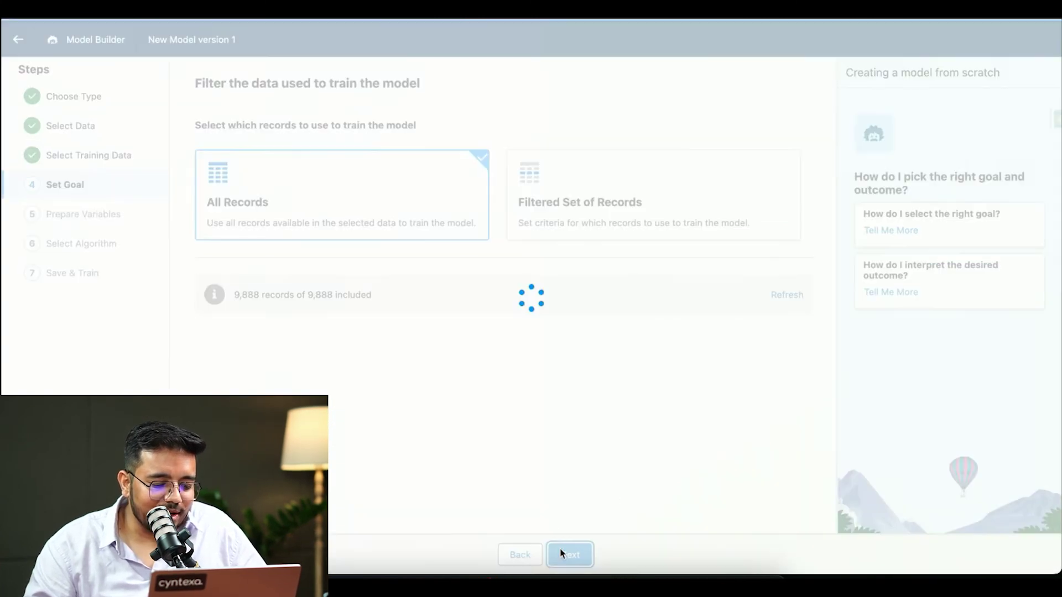
pyautogui.click(300, 143)
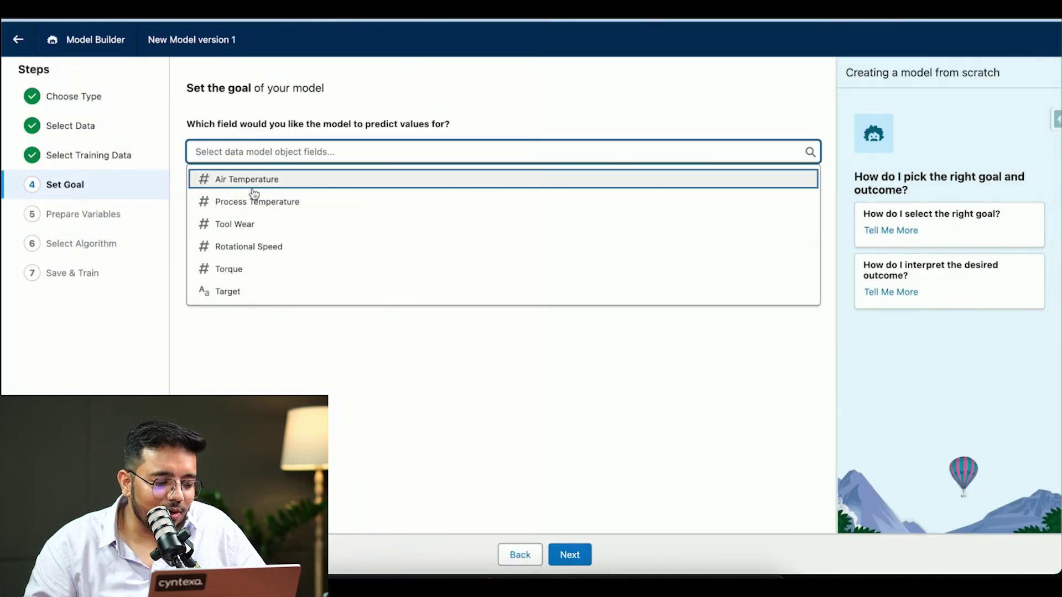
pyautogui.click(259, 299)
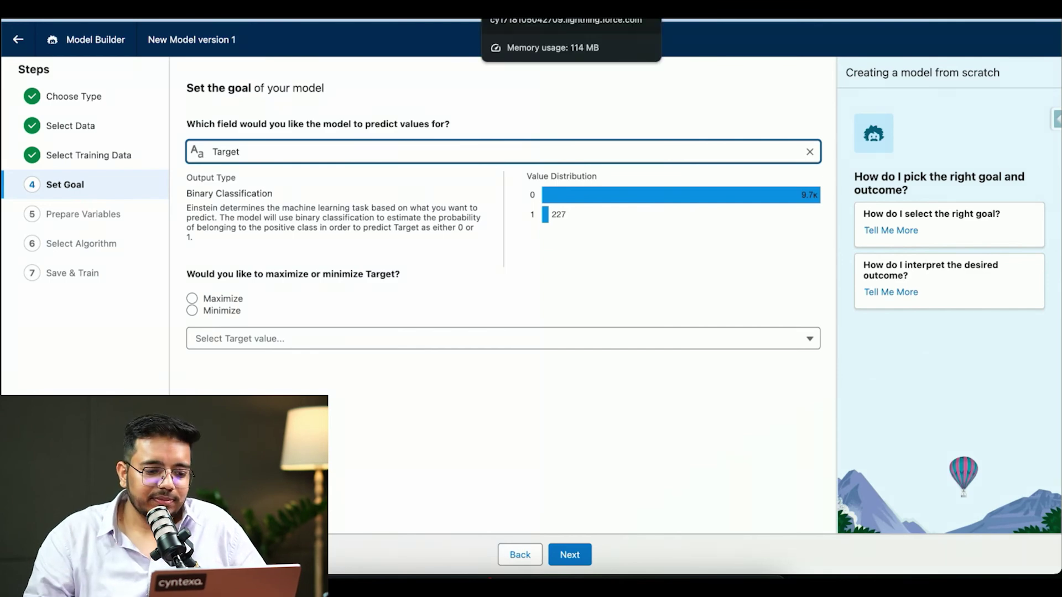
pyautogui.press('super+w')
# - Leave the unsaved model draft and return to the Salesforce Equipments list
pyautogui.click(570, 208)
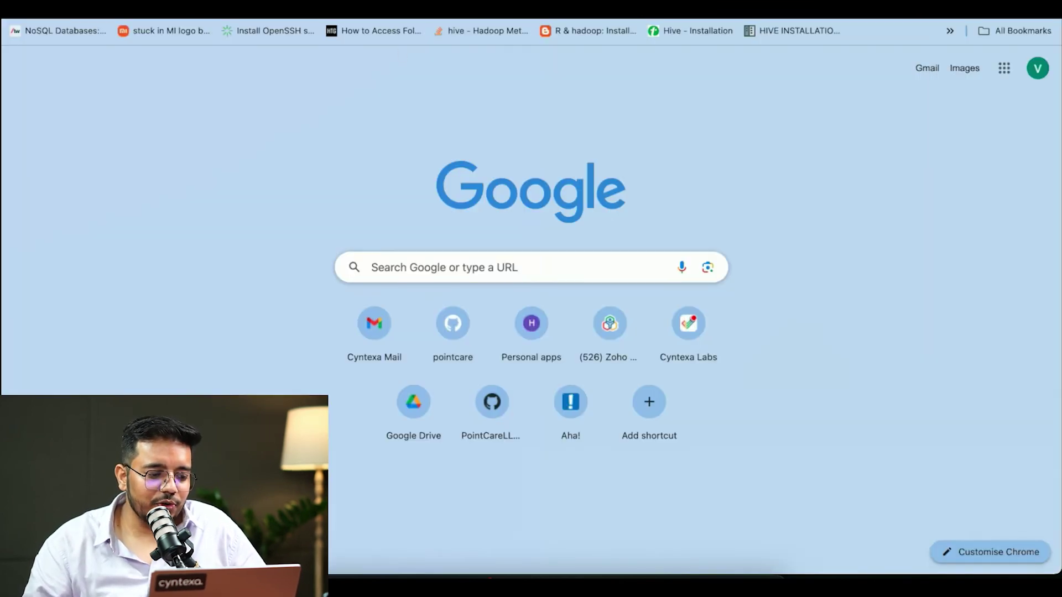
pyautogui.press('super+w')
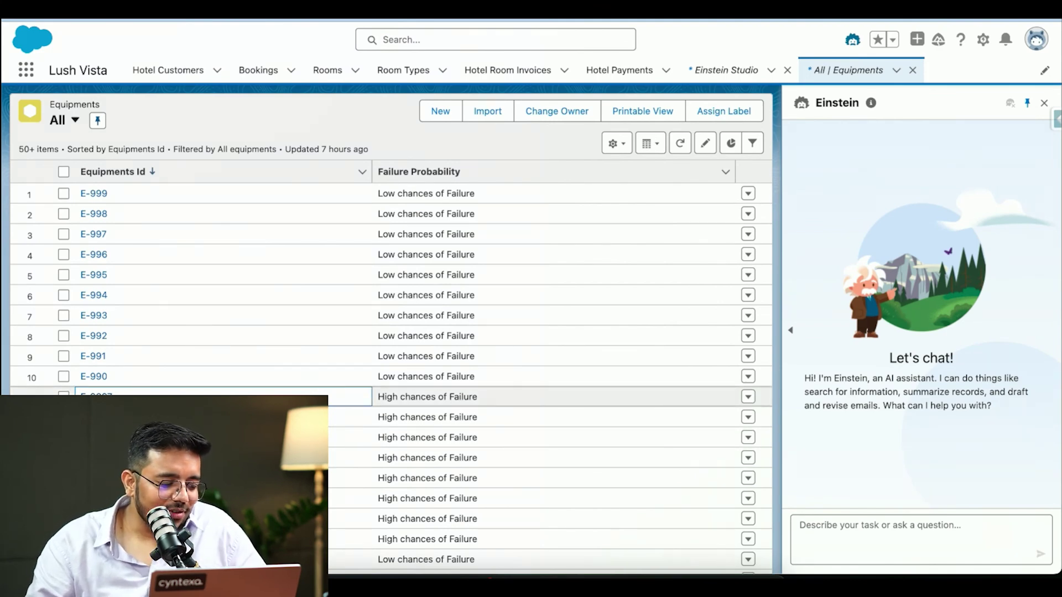
# - Open the E-9897 equipment record from the Equipments list
pyautogui.click(95, 396)
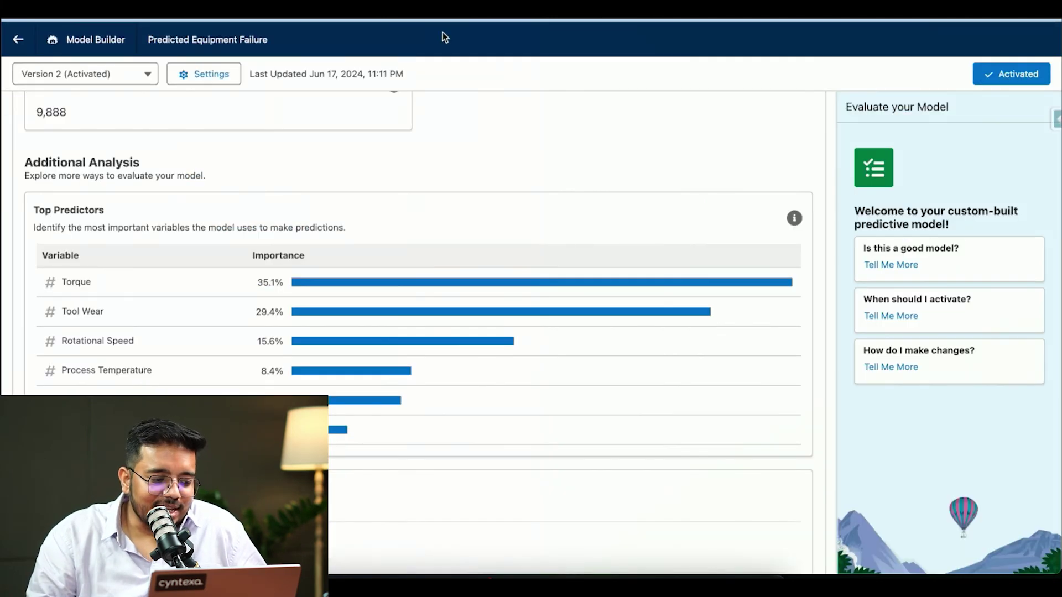
# - Scroll through the Other Metrics, such as Accuracy 0.987, F1 Score 0.993, MCC and GINI
pyautogui.scroll(10, 349, 190)
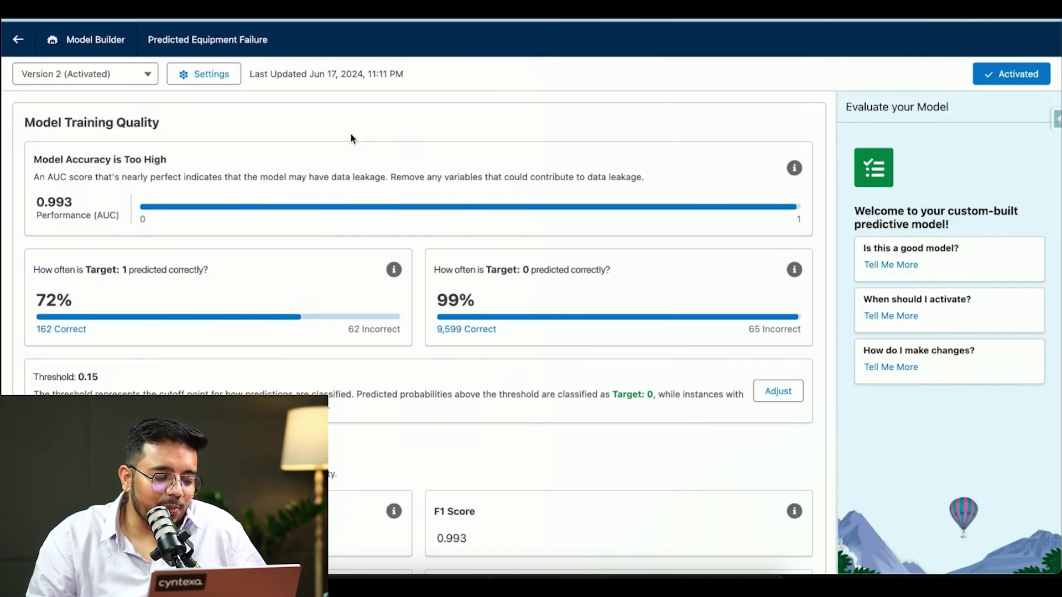
pyautogui.scroll(-1, 394, 258)
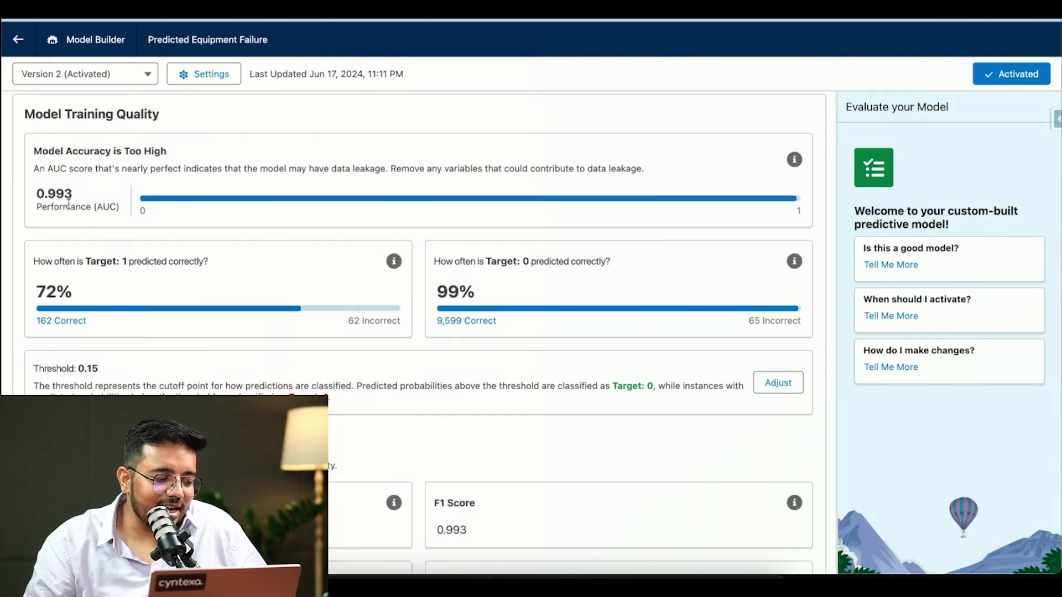
pyautogui.scroll(-2, 67, 207)
pyautogui.scroll(-4, 67, 207)
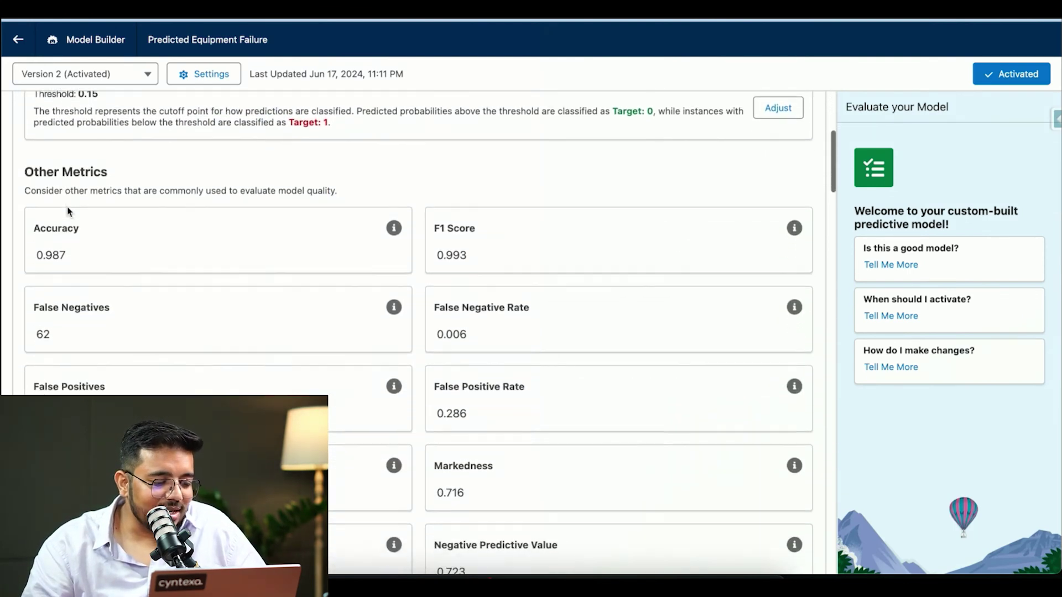
pyautogui.scroll(-1, 69, 211)
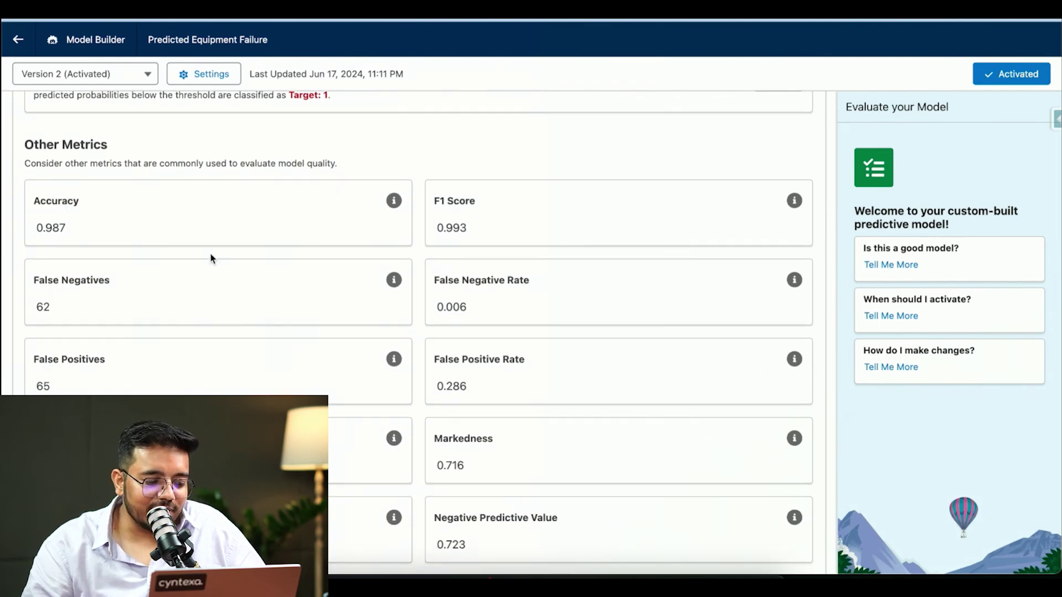
pyautogui.scroll(-5, 339, 289)
pyautogui.scroll(4, 339, 289)
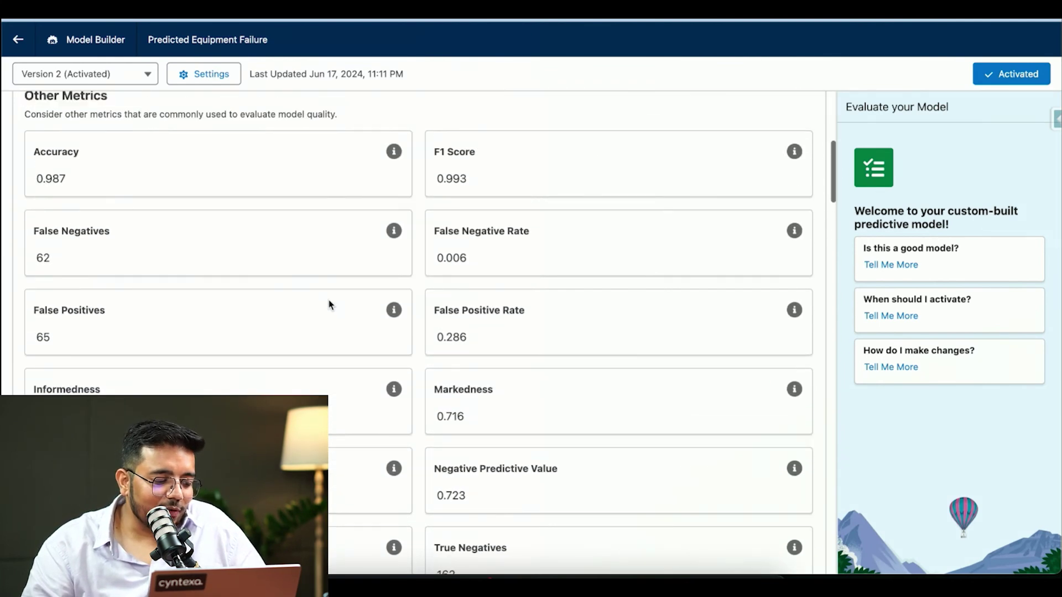
pyautogui.scroll(1, 339, 387)
pyautogui.scroll(-4, 338, 388)
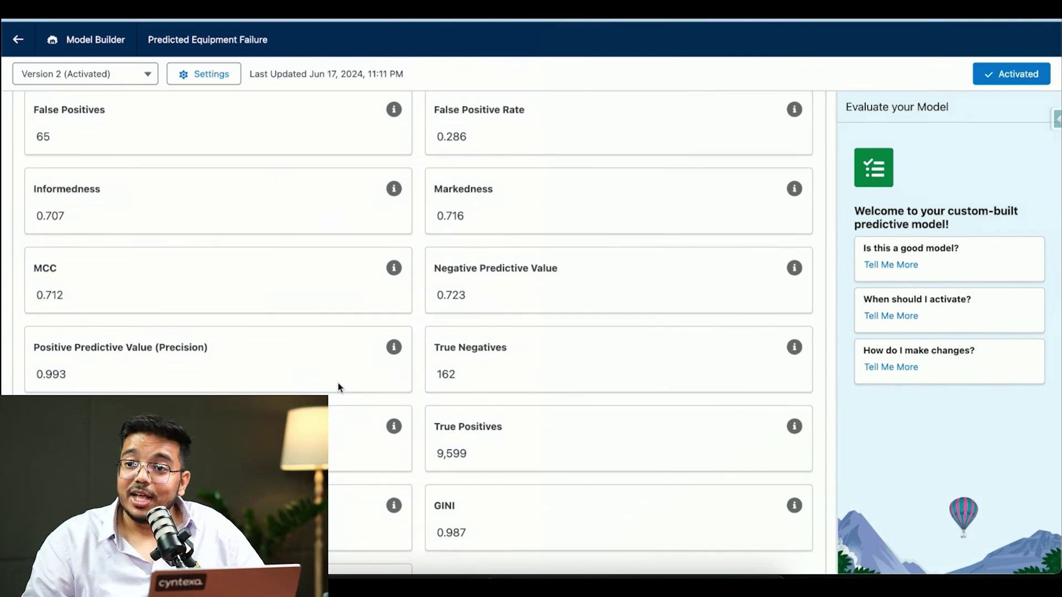
pyautogui.scroll(-10, 339, 386)
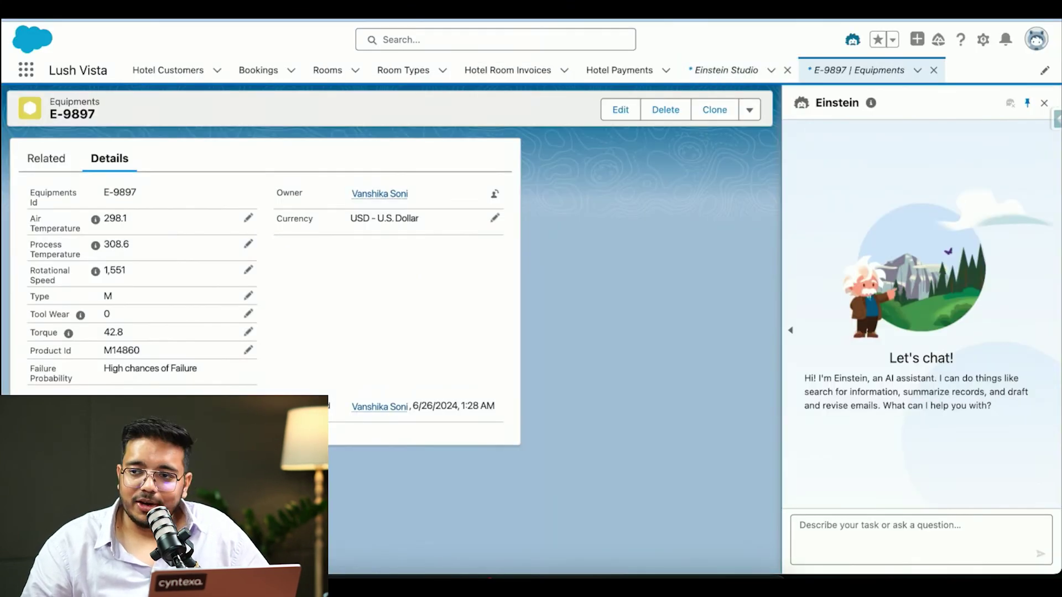
# - Clone E-9897 with Target cleared and Product Id M148888, saving it as E-9901
pyautogui.click(714, 110)
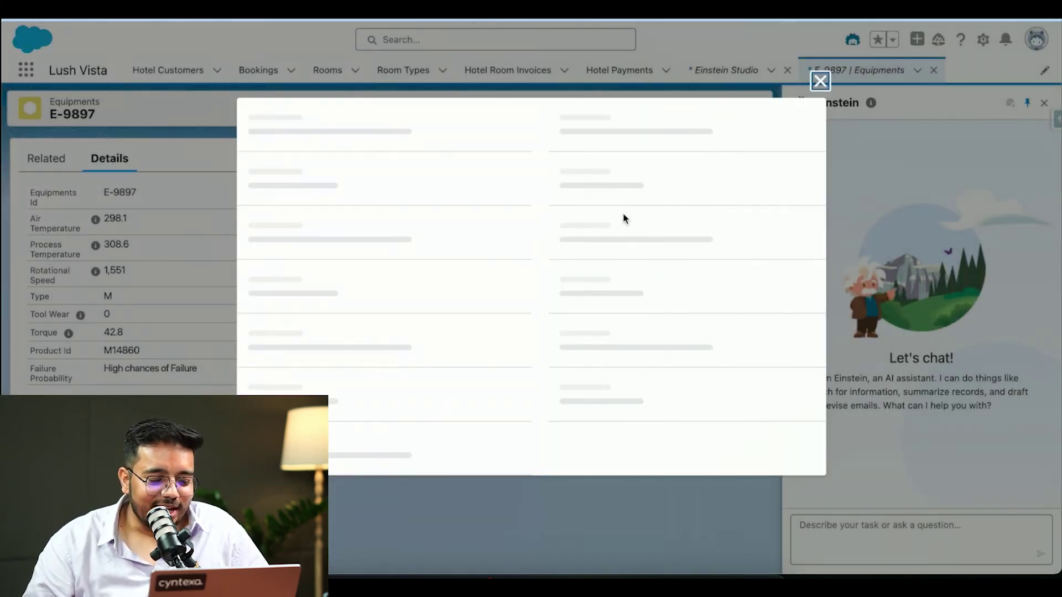
pyautogui.doubleClick(642, 204)
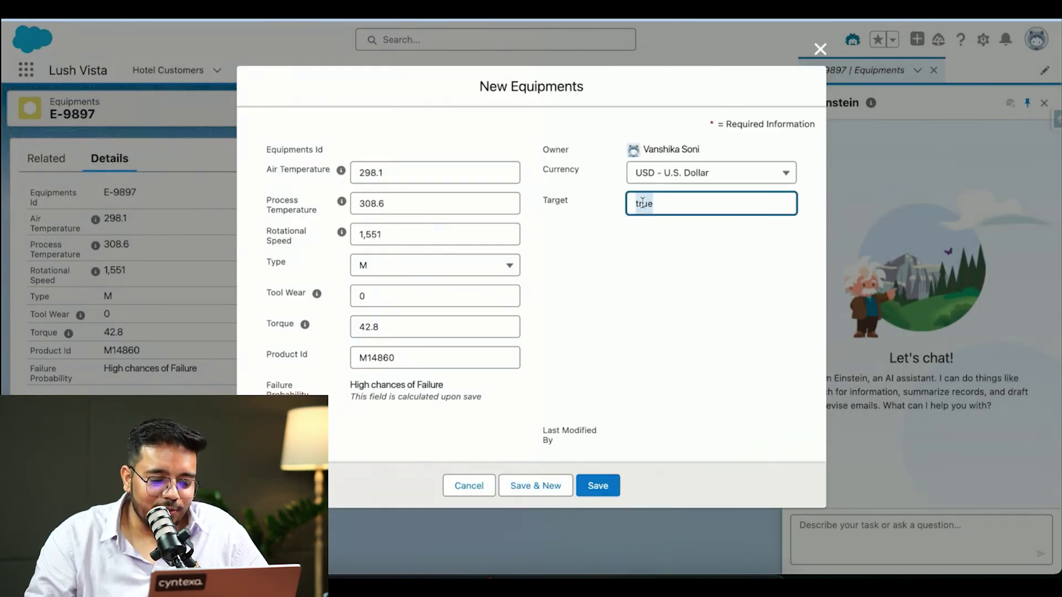
pyautogui.press('BackSpace')
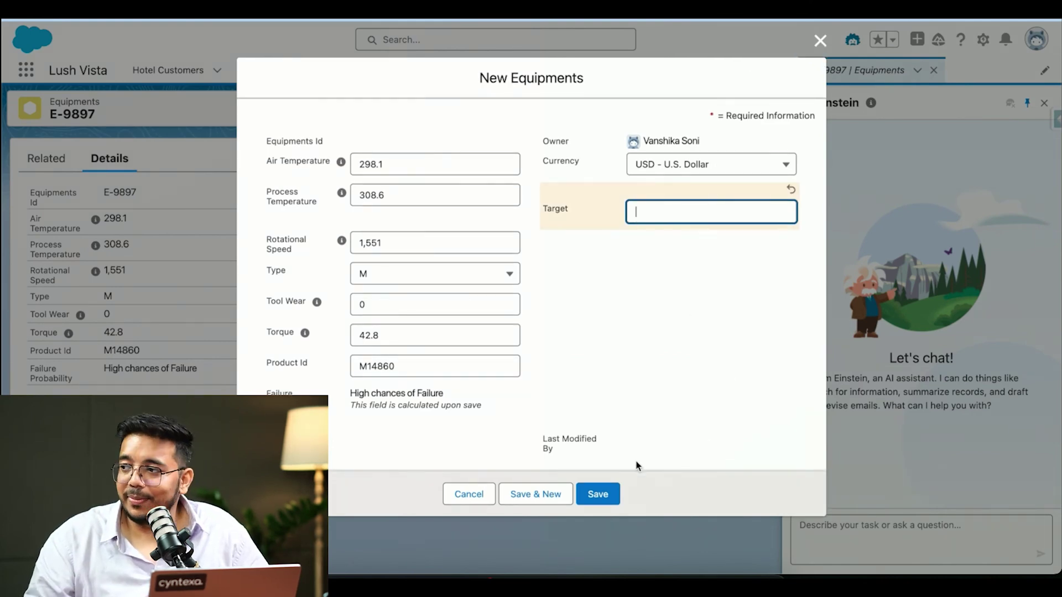
pyautogui.click(407, 369)
pyautogui.press('BackSpace')
pyautogui.write('888')
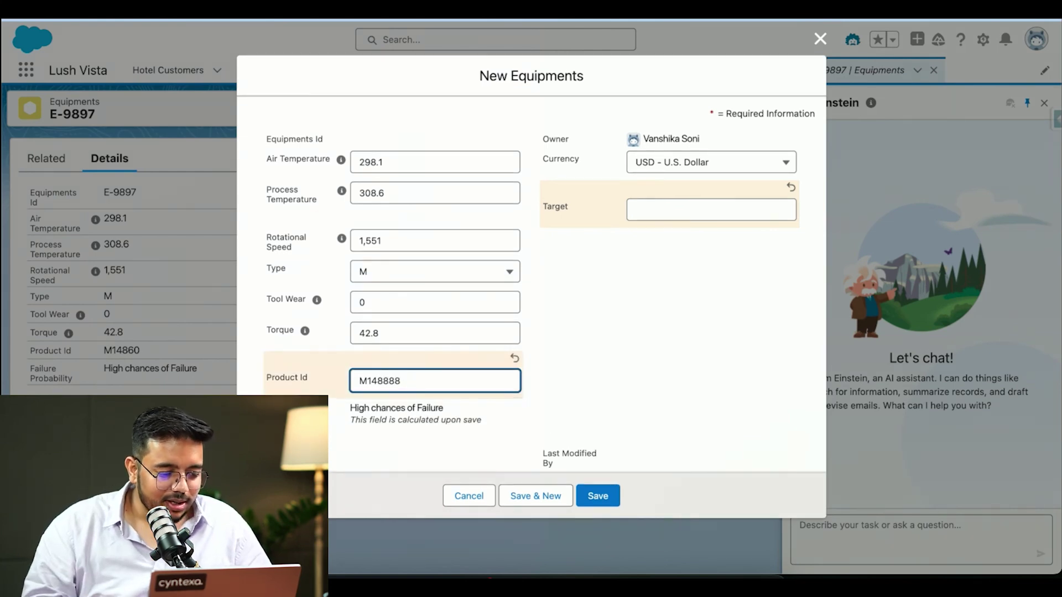
pyautogui.click(597, 495)
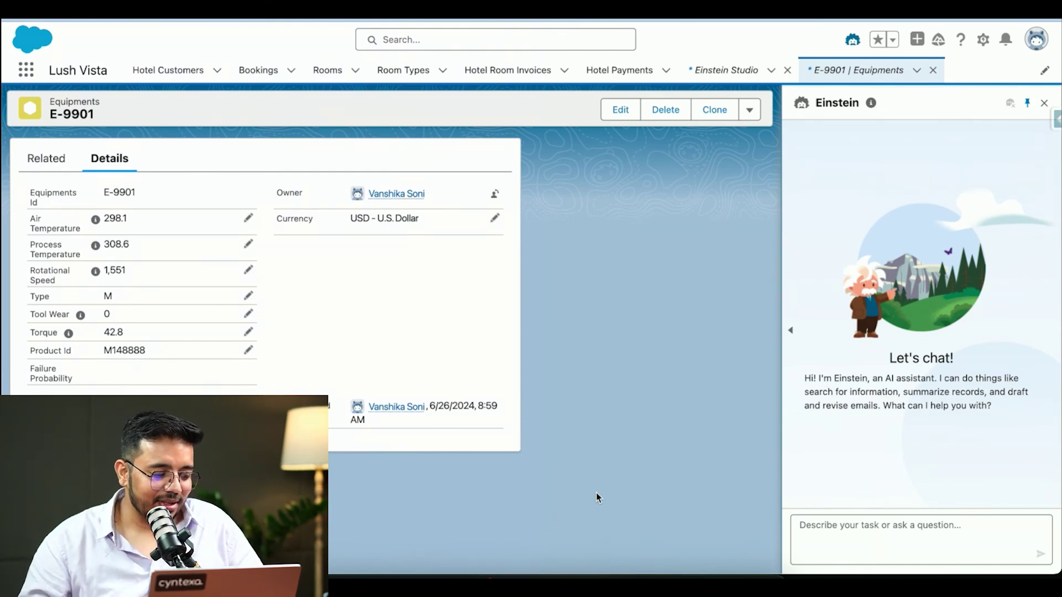
# - Reload the E-9901 record twice, then switch to the Equipments 'All' list view
pyautogui.hotkey('ctrl', 'r')
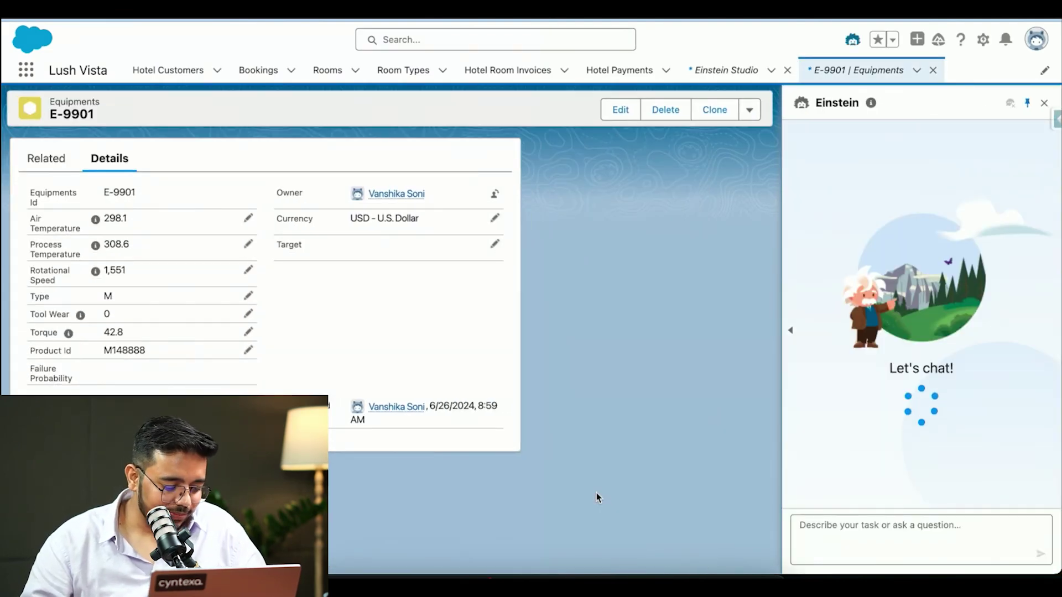
pyautogui.press('super+r')
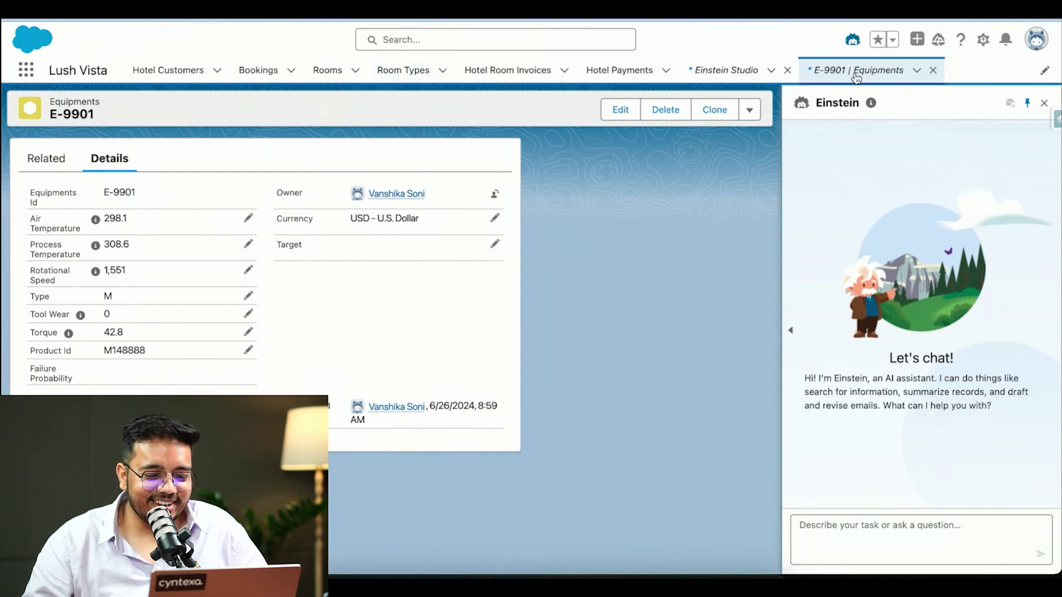
pyautogui.click(873, 73)
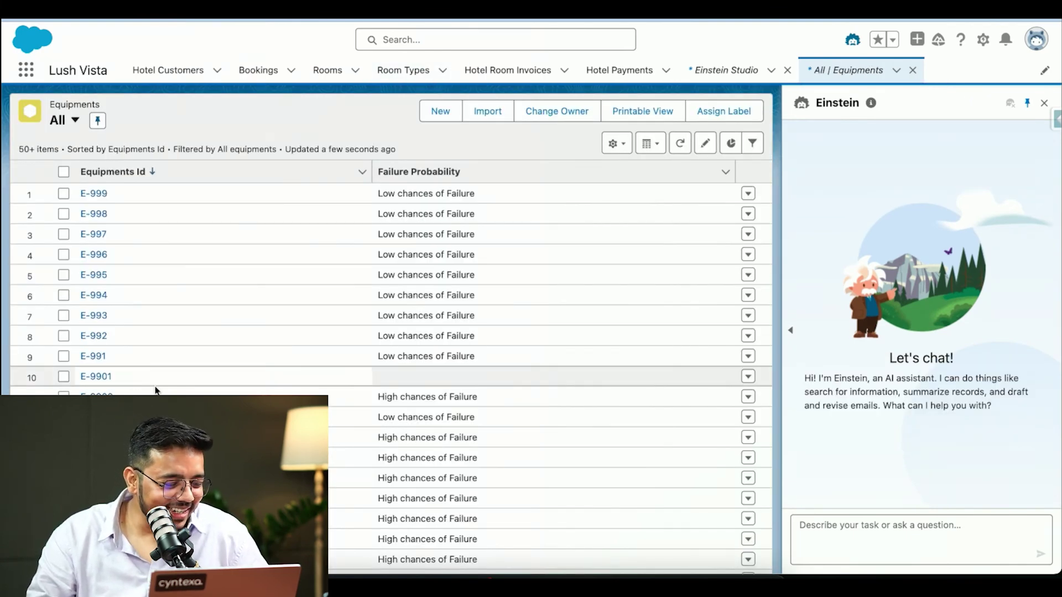
# - Open and refresh the E-9900 equipment record to check its Failure Probability, then close it
pyautogui.click(96, 396)
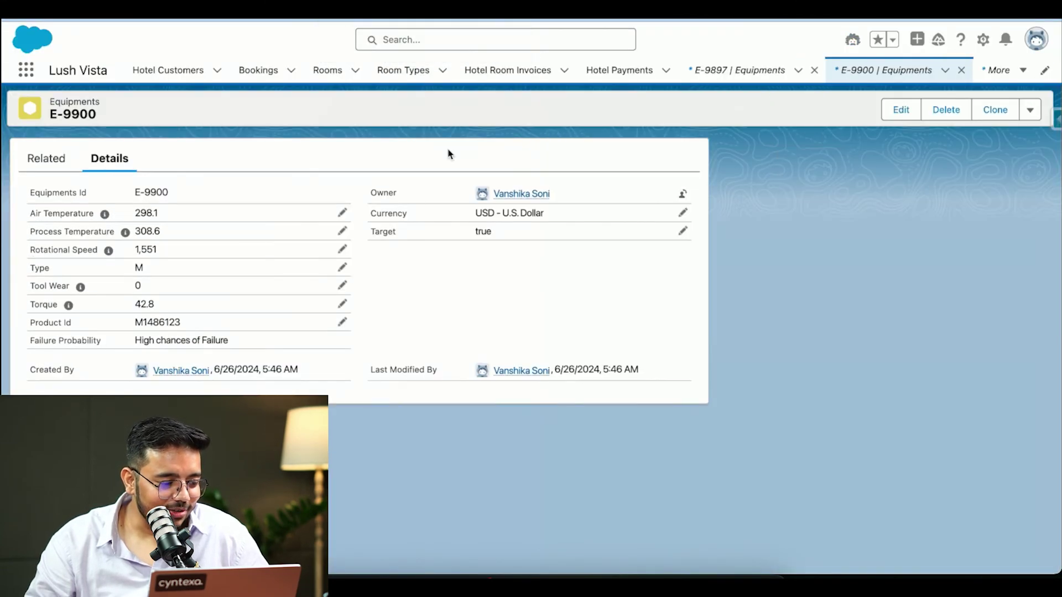
pyautogui.click(883, 74)
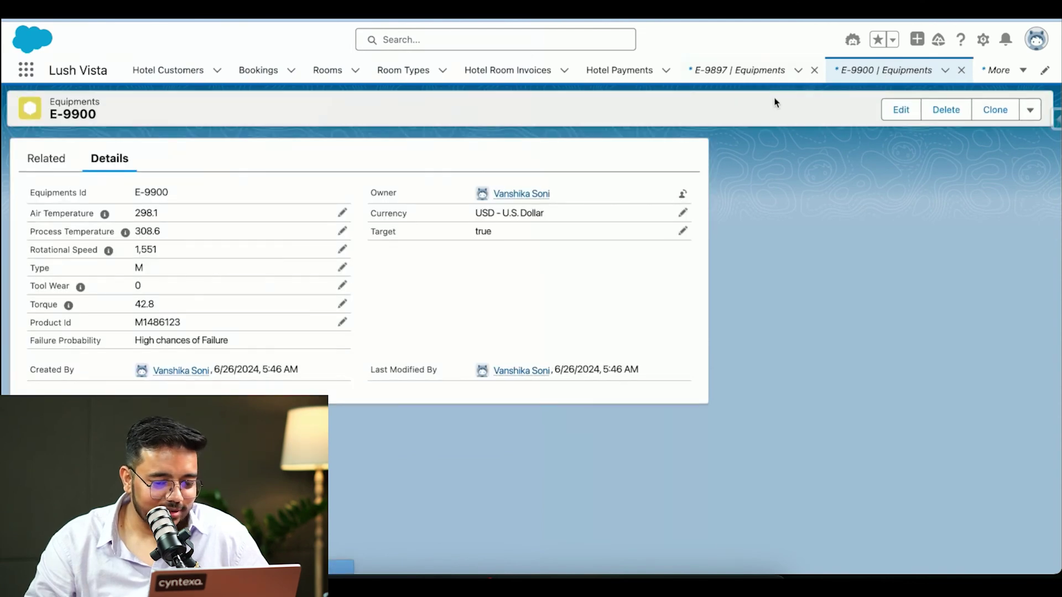
pyautogui.click(960, 73)
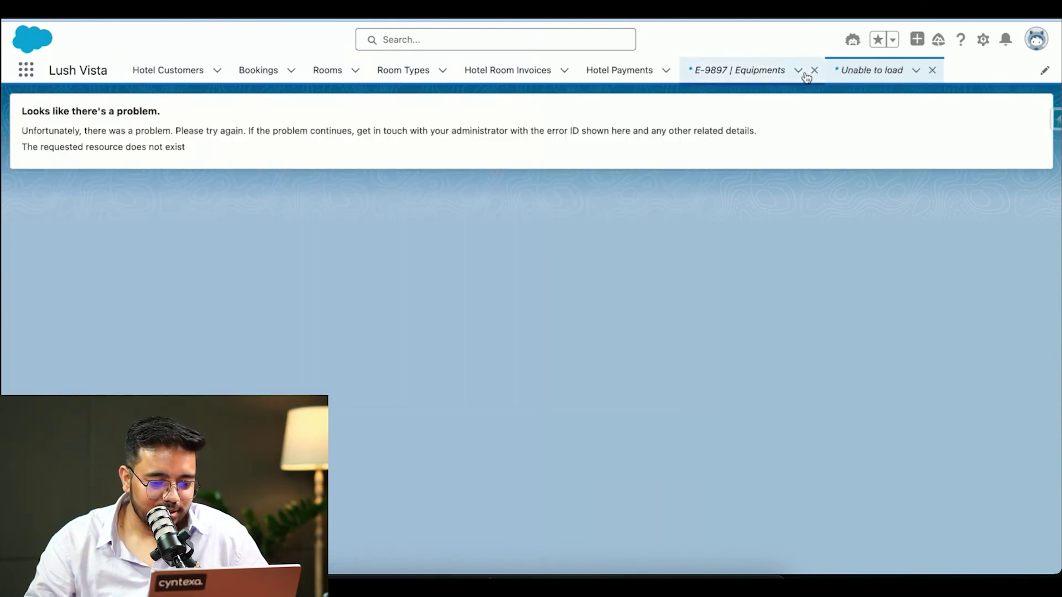
# - From the All equipments list, view E-9901, then E-9898 showing High chances of Failure
pyautogui.click(737, 71)
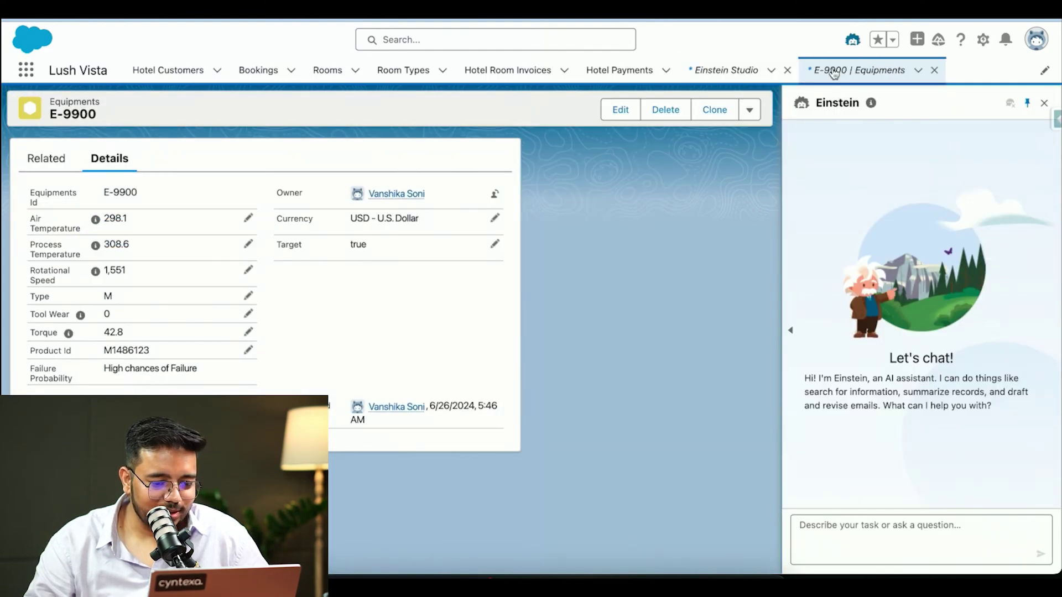
pyautogui.click(860, 75)
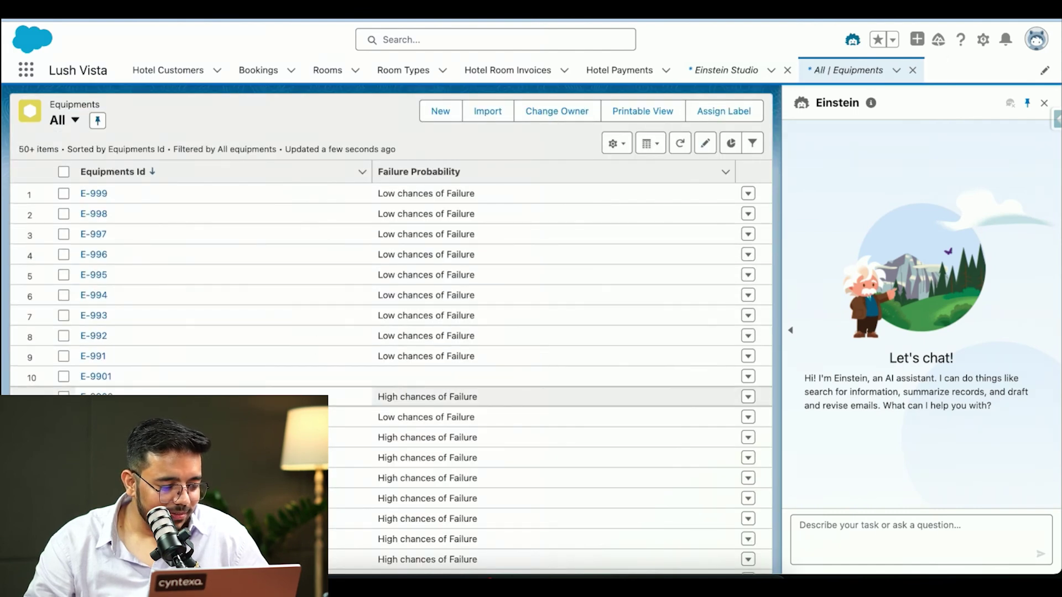
pyautogui.click(99, 376)
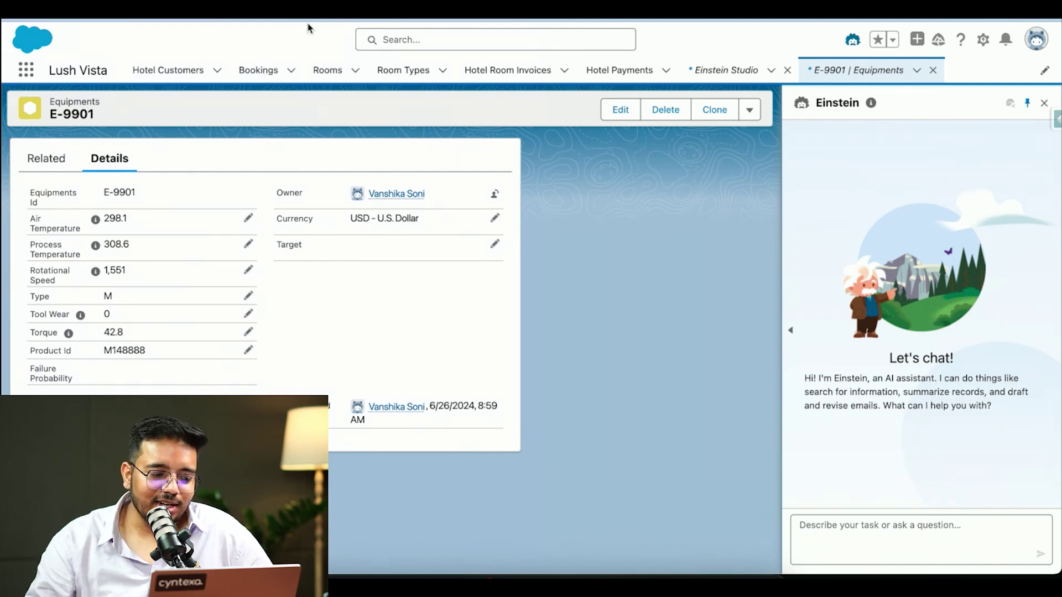
pyautogui.click(74, 102)
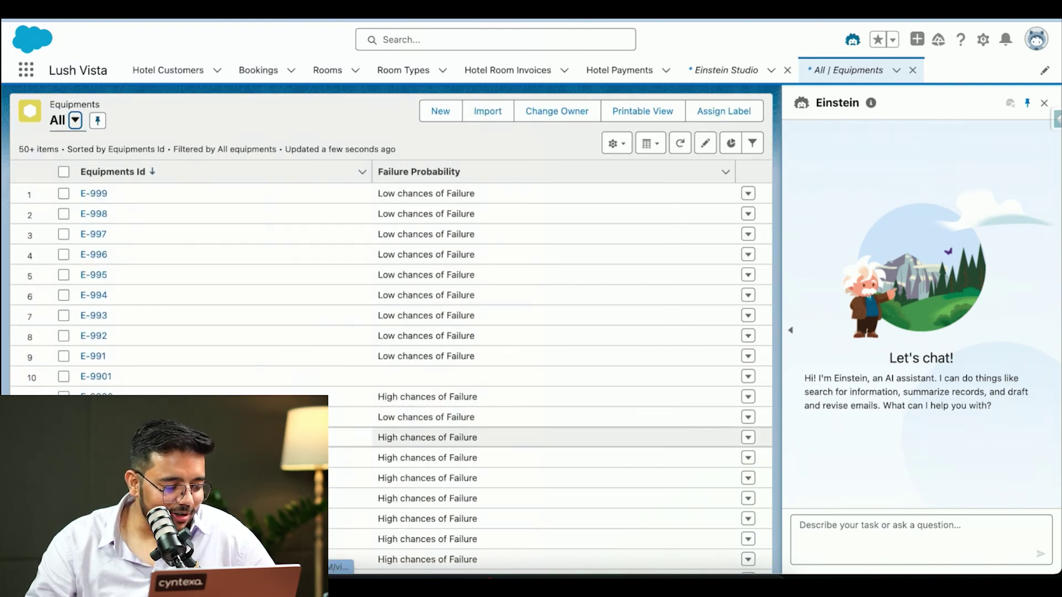
pyautogui.click(95, 438)
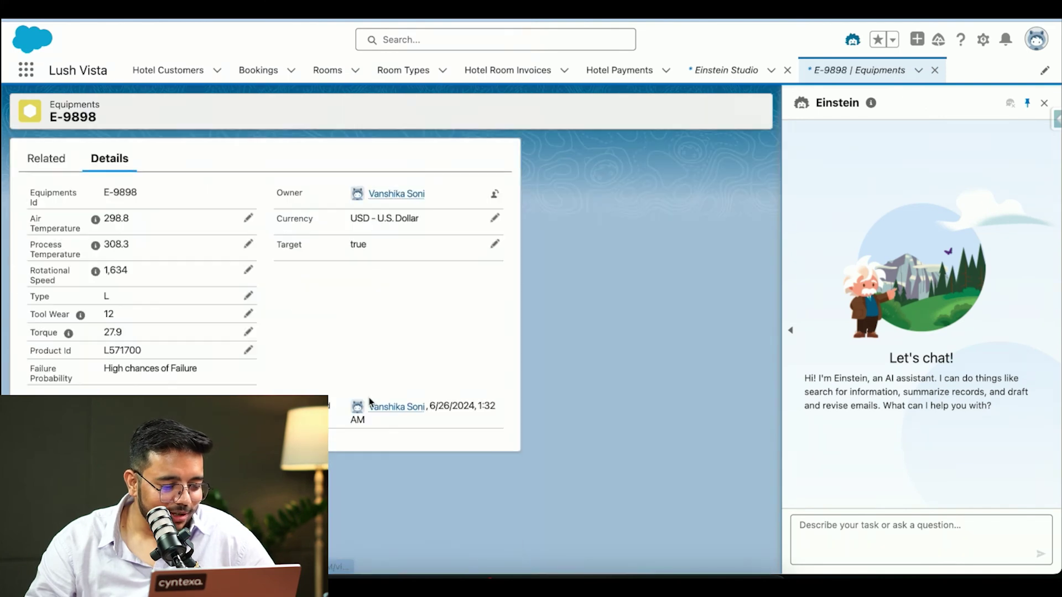